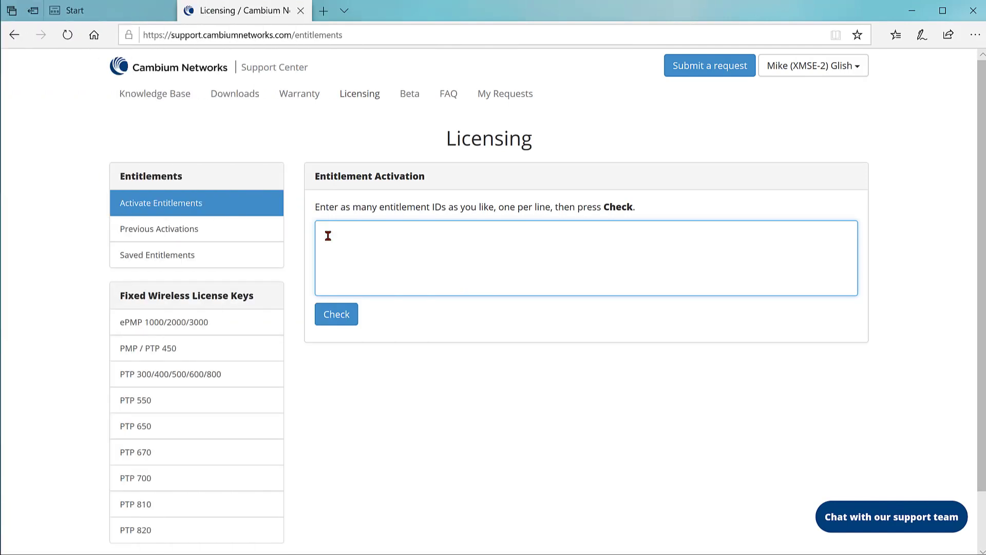
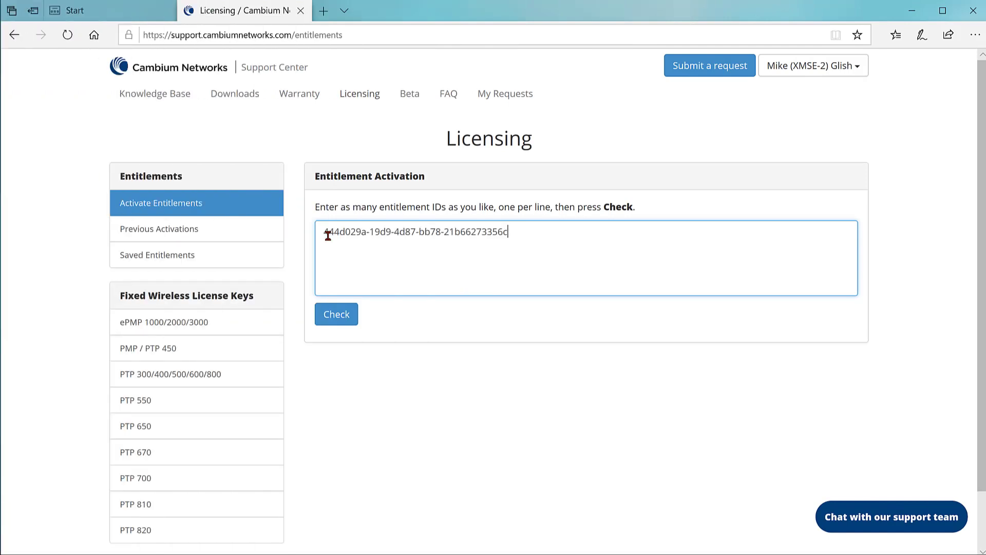
Step: Paste the entitlement ID from the certificate and check it
click(334, 319)
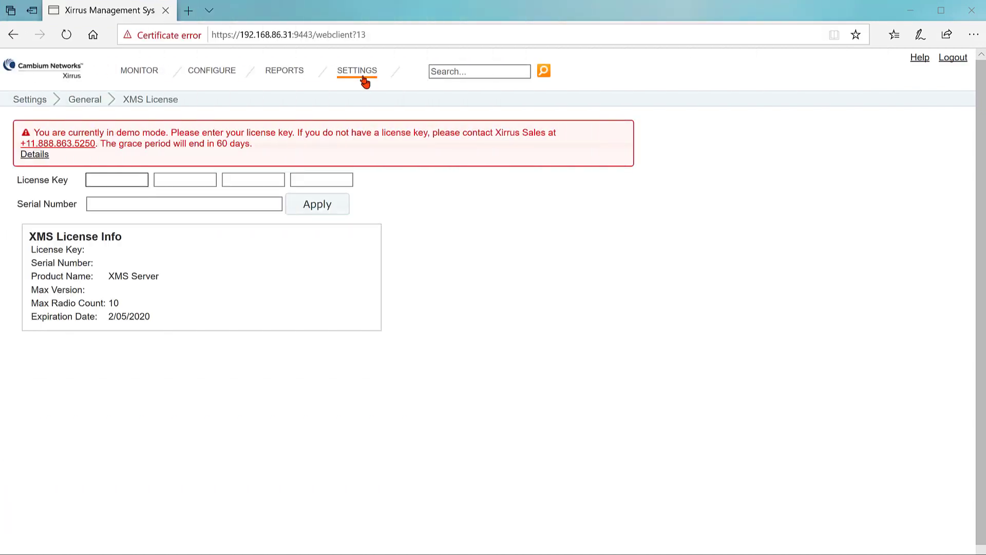
Step: On the XMS License page, apply the existing license key and server serial number, licensing 100 radios
click(367, 75)
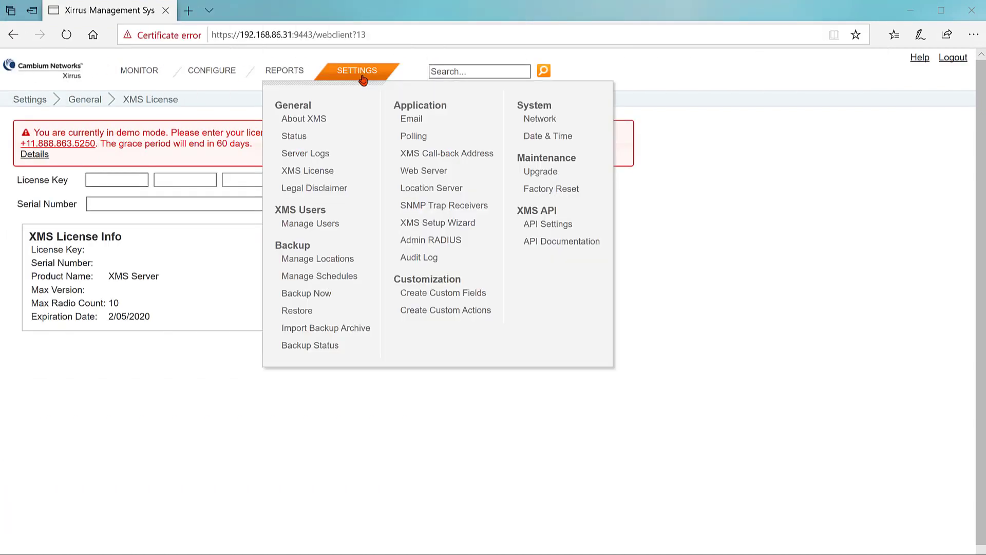
click(315, 172)
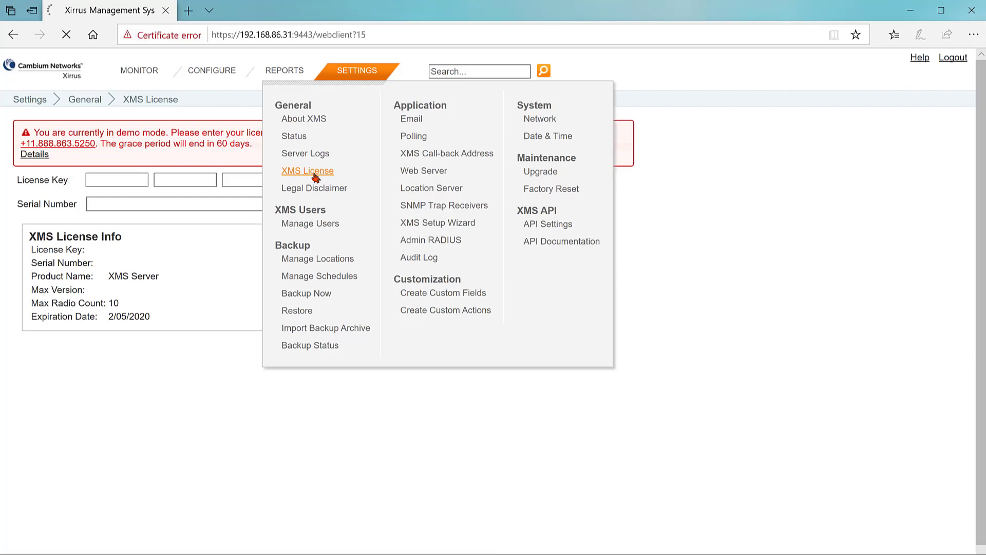
click(142, 178)
key(ctrl+v)
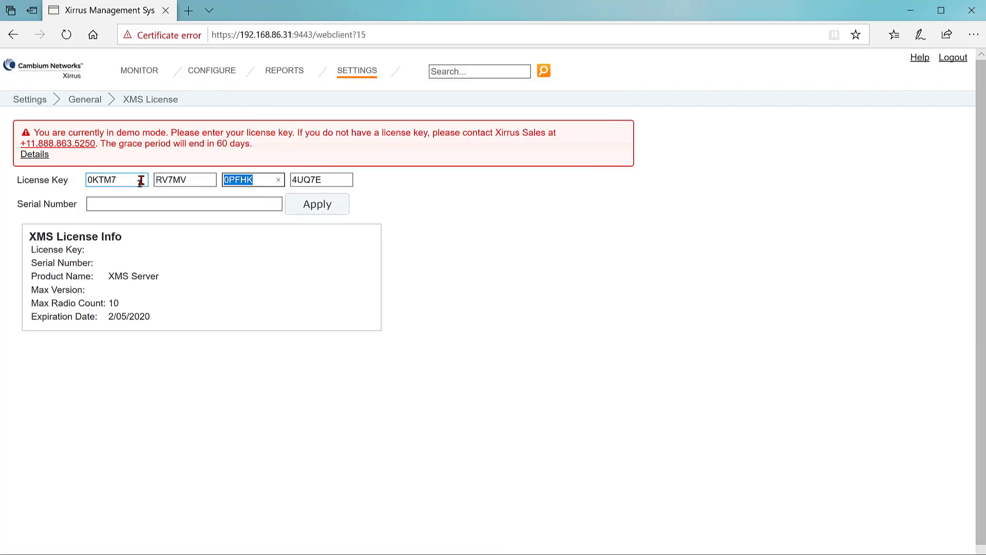
click(96, 200)
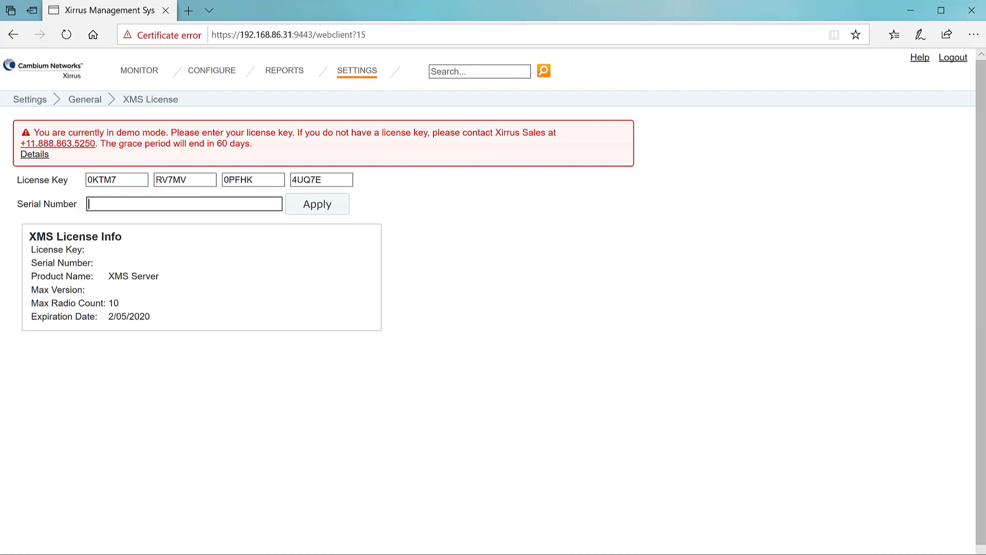
key(ctrl+v)
key(Return)
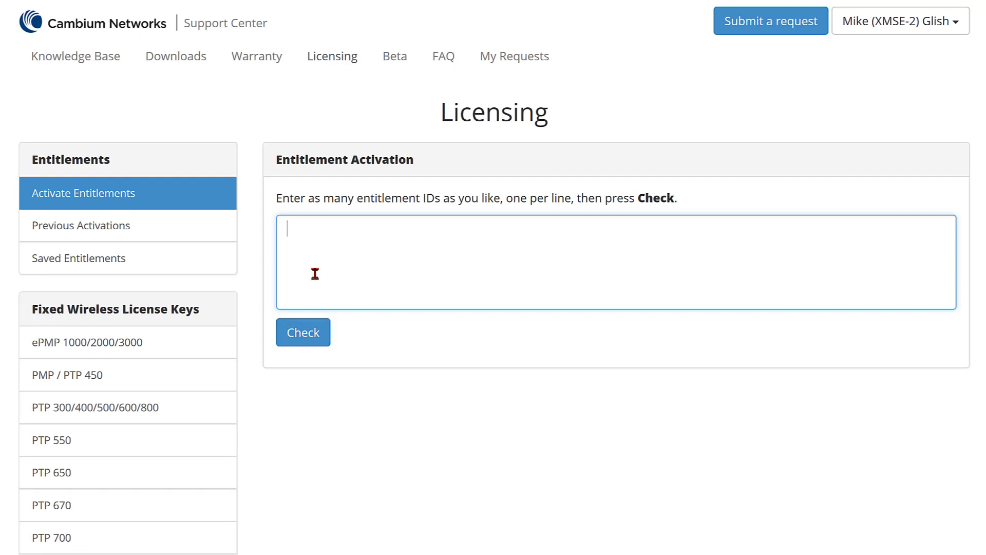
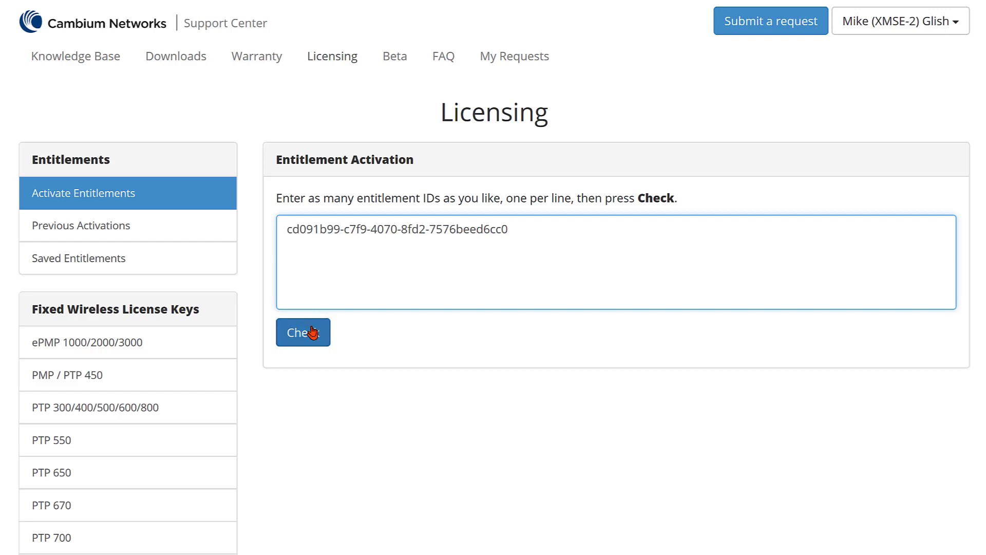
Step: Check the second entitlement ID and start activating the XMSE-LIC-100 entitlement
click(313, 332)
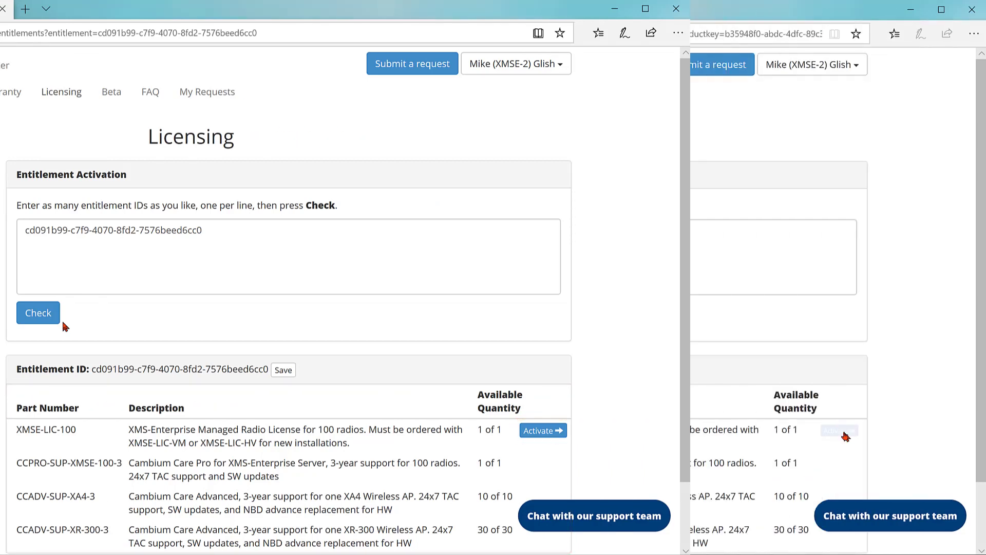
click(839, 431)
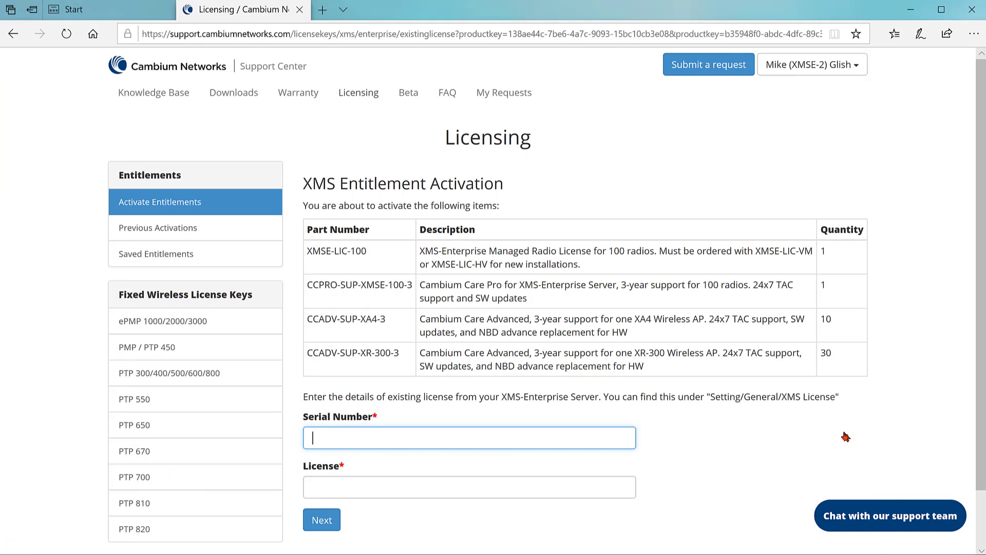
Step: Enter the server's serial number and current license key, then activate the entitlement
key(ctrl+v)
key(Tab)
key(ctrl+v)
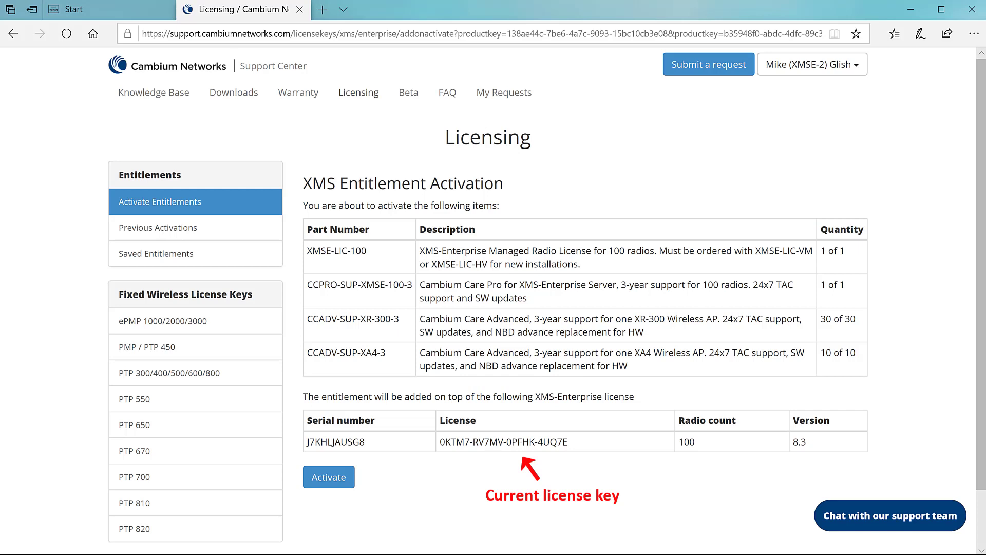
key(Tab)
key(Tab)
key(Tab)
key(Tab)
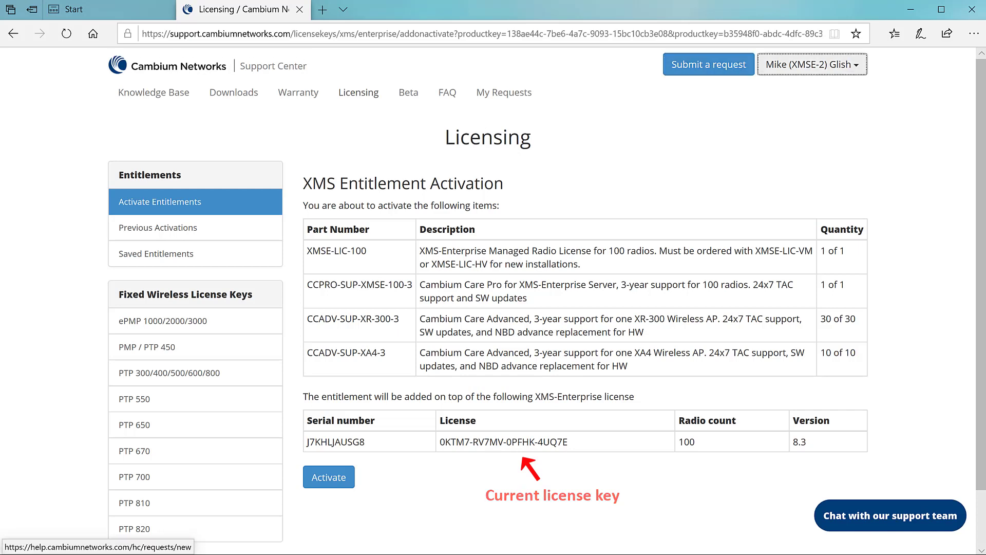
key(Tab)
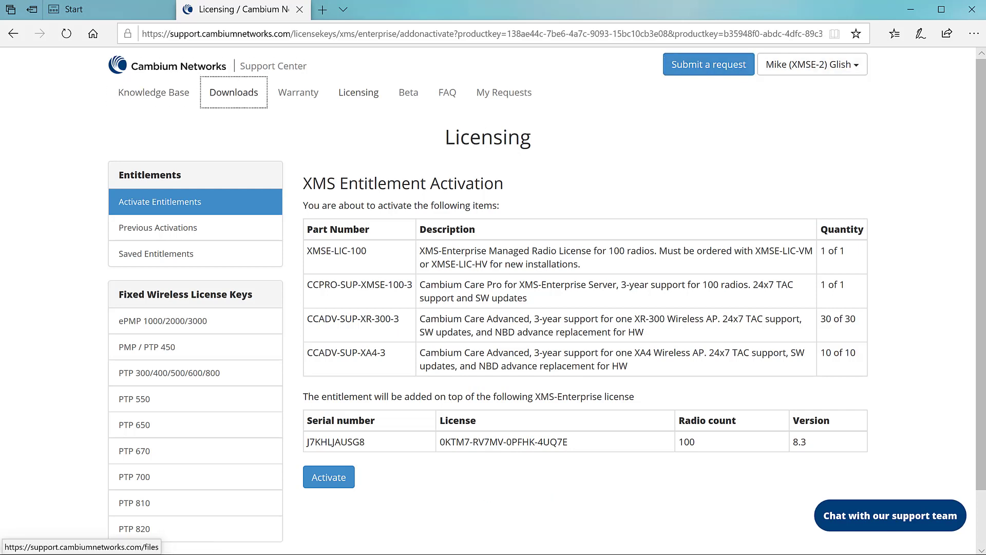
key(Tab)
key(Tab)
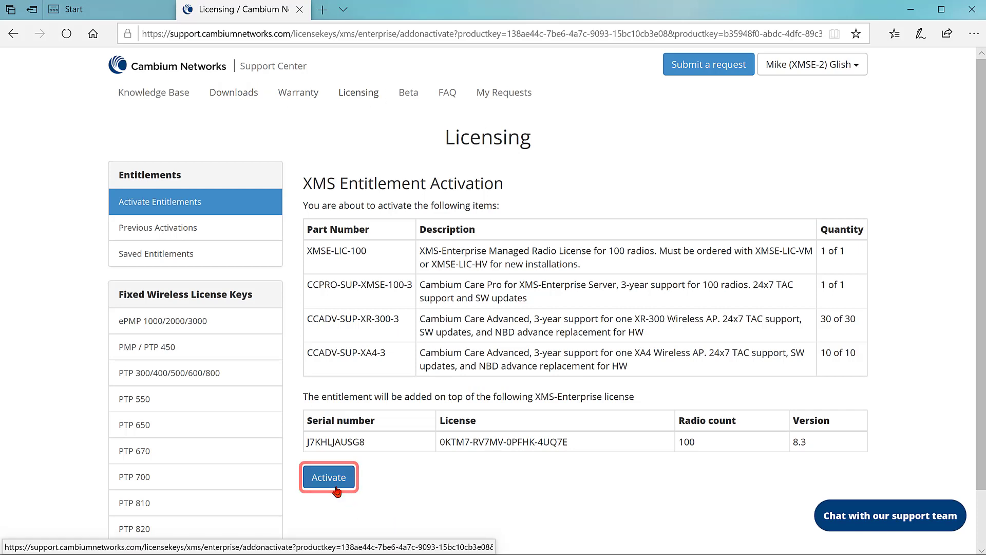
click(335, 487)
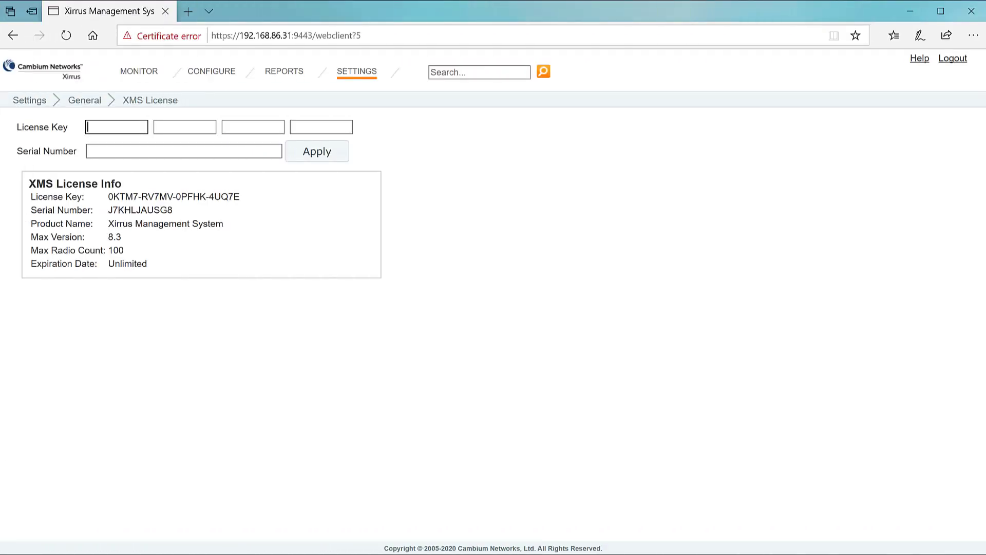
Step: Apply the new license key with the server's serial number, raising Max Radio Count to 200
key(ctrl+v)
key(Tab)
key(Tab)
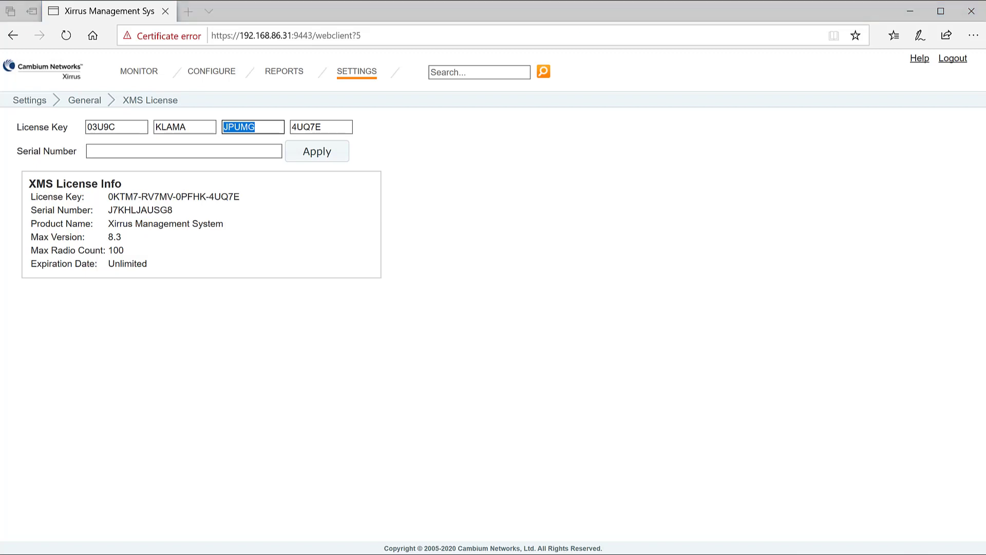
click(184, 151)
key(ctrl+v)
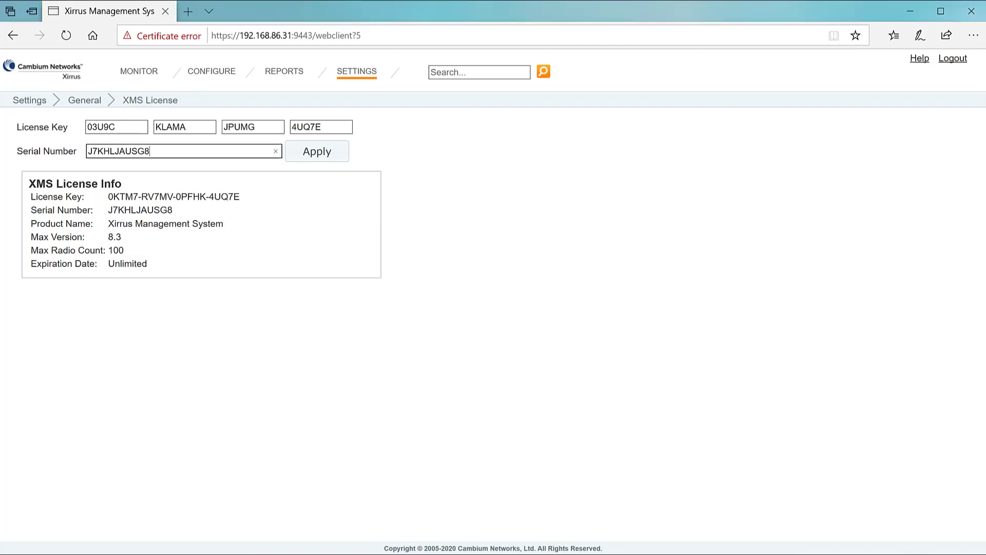
key(Tab)
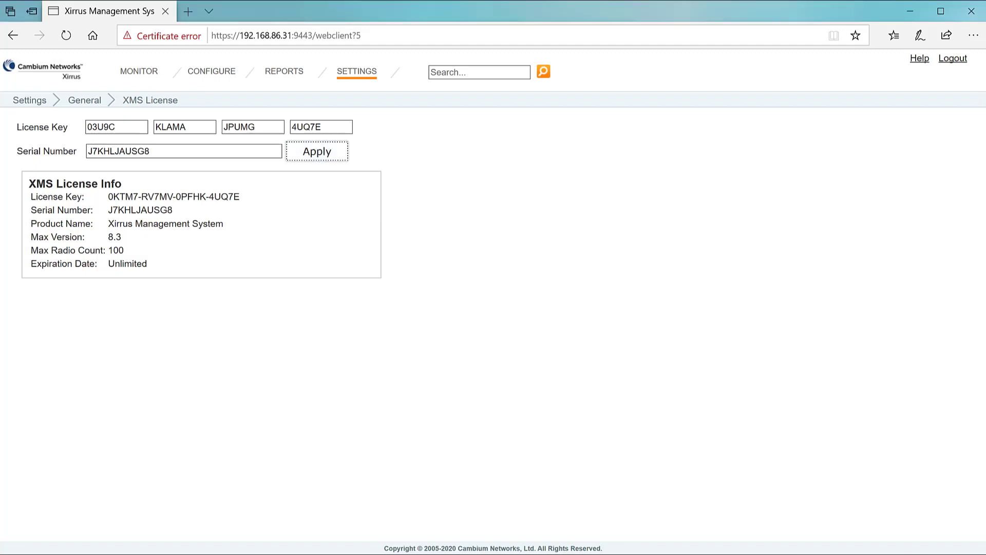
key(Return)
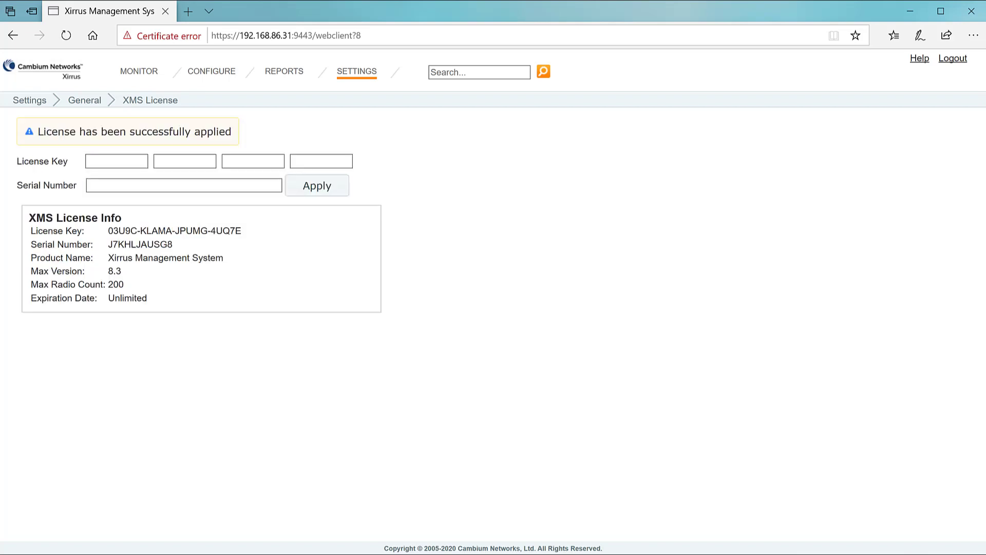